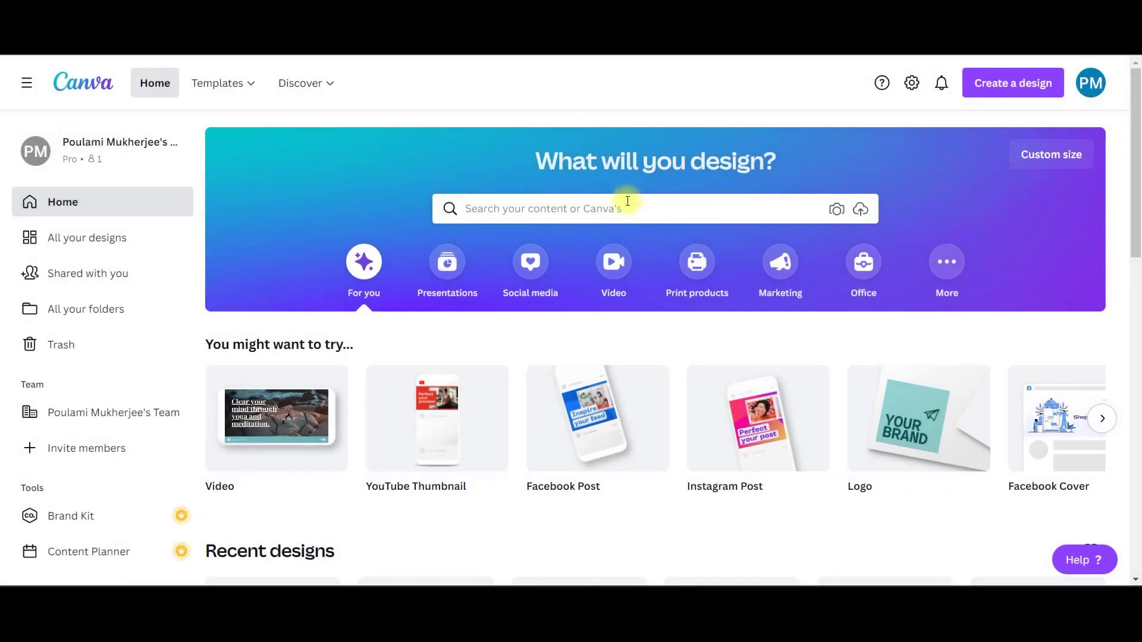
Step: Search Canva for 'YOUTUBE INTRO' and open the Blue Modern Upcoming Vr Games Youtube Intro template
click(608, 212)
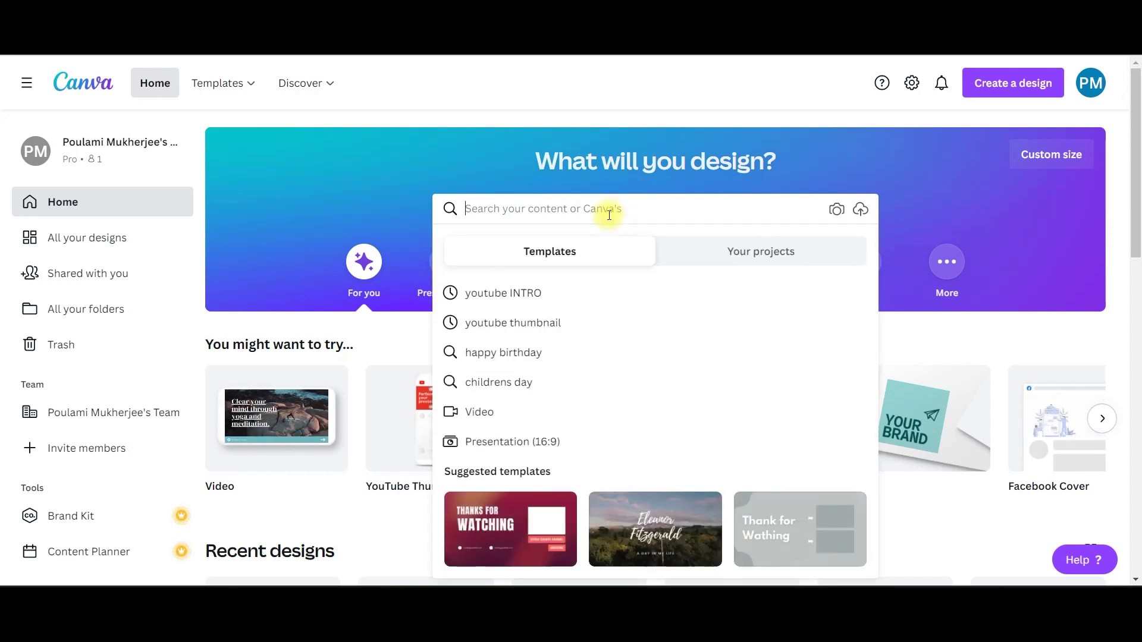
text(Y)
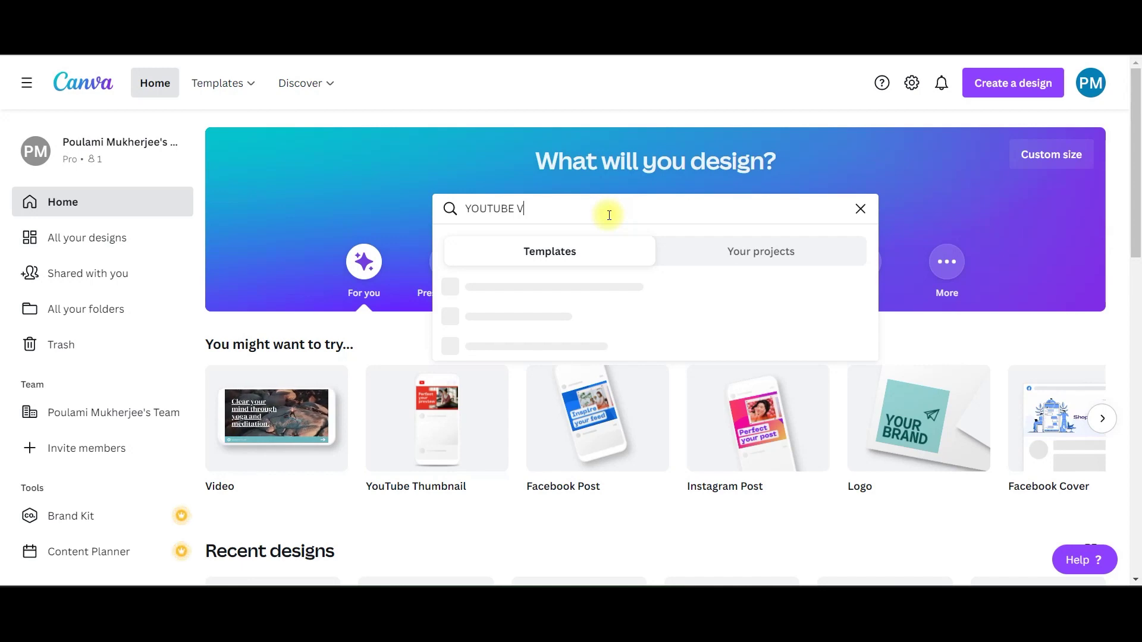
text(OUTUBE INTRO)
key(Return)
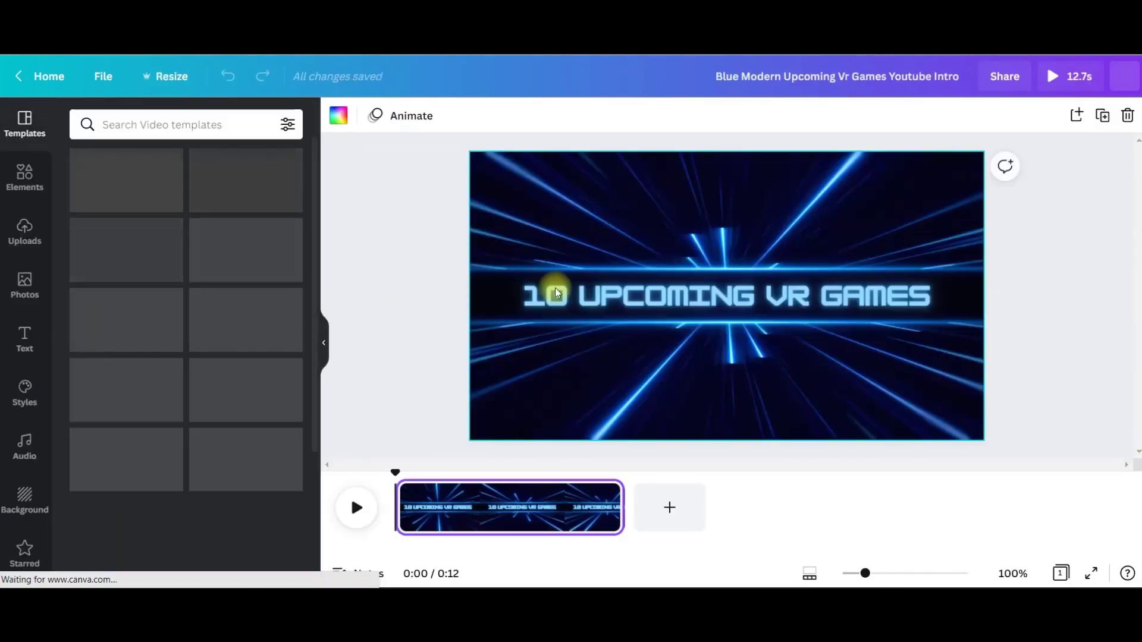
Step: Retitle the intro 'VAGPE MEDIA', trim its clip from 12.7s to 5.7s, and preview it
double_click(650, 306)
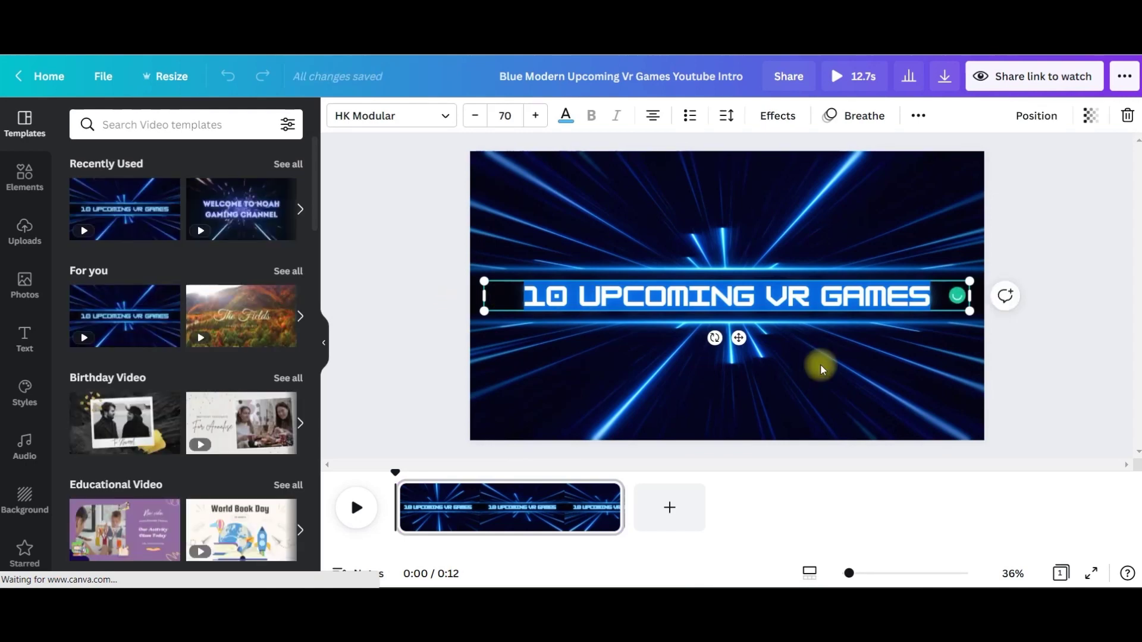
text(VAGPE MEDIA)
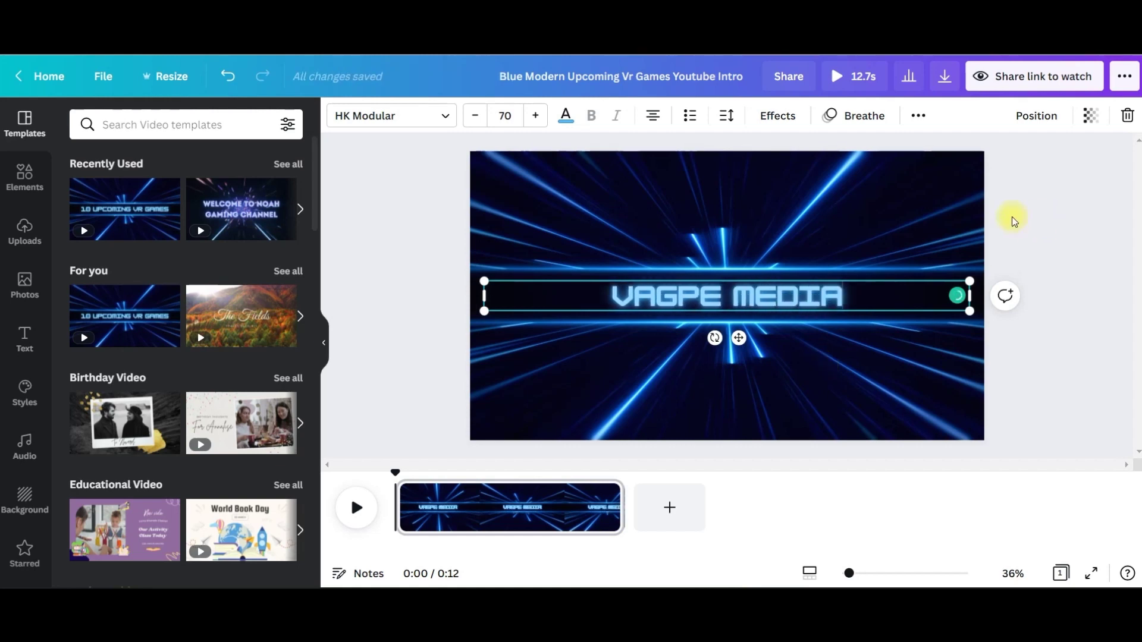
click(471, 565)
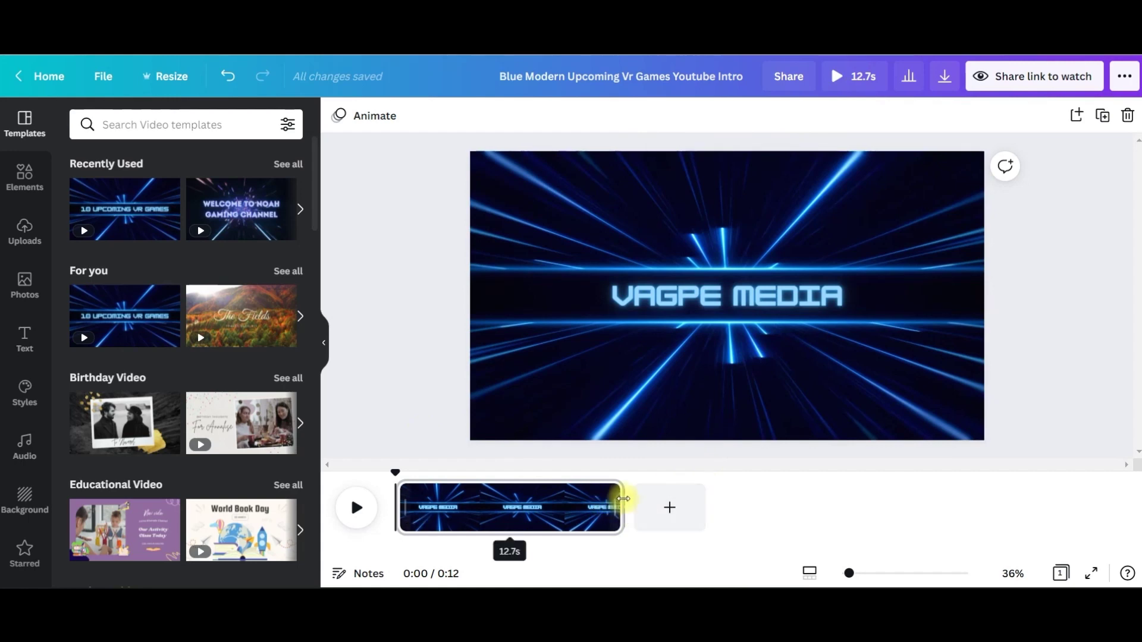
drag(623, 499, 494, 506)
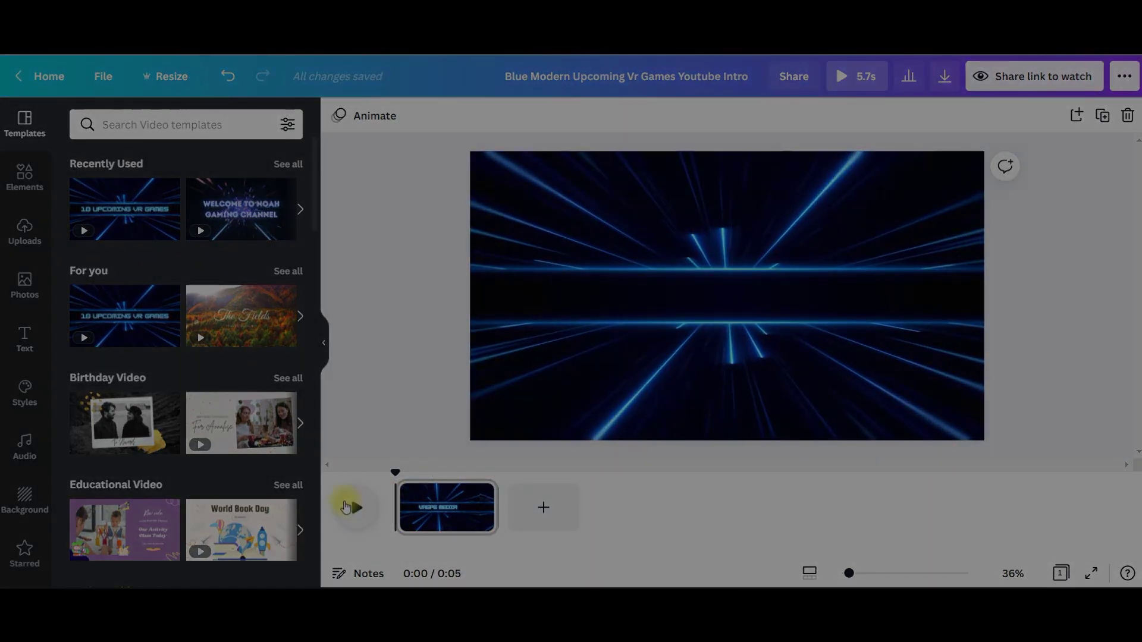
click(346, 506)
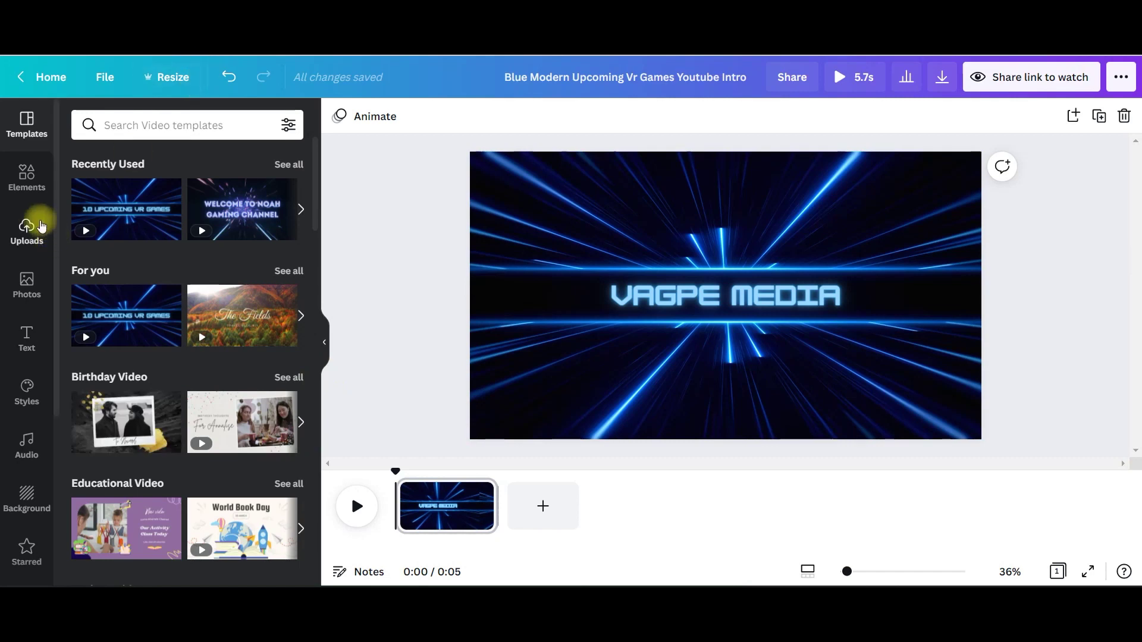
Step: Add the uploaded 'Nine Lives - Unicorn Heads (1).mp3' audio under the 5.7s intro clip
click(28, 242)
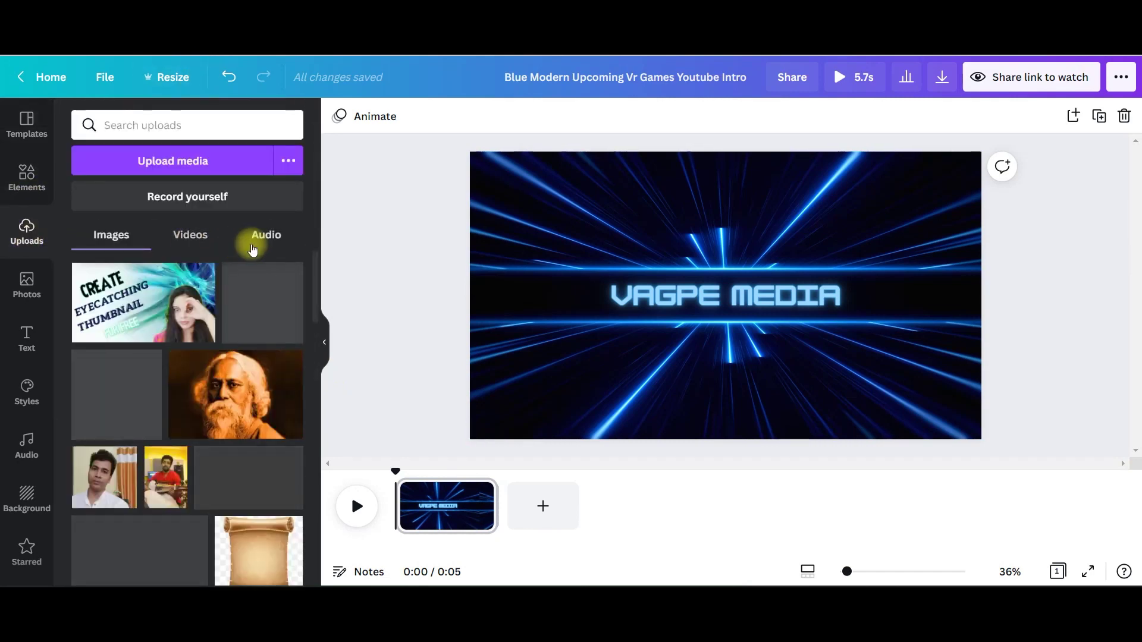
click(255, 240)
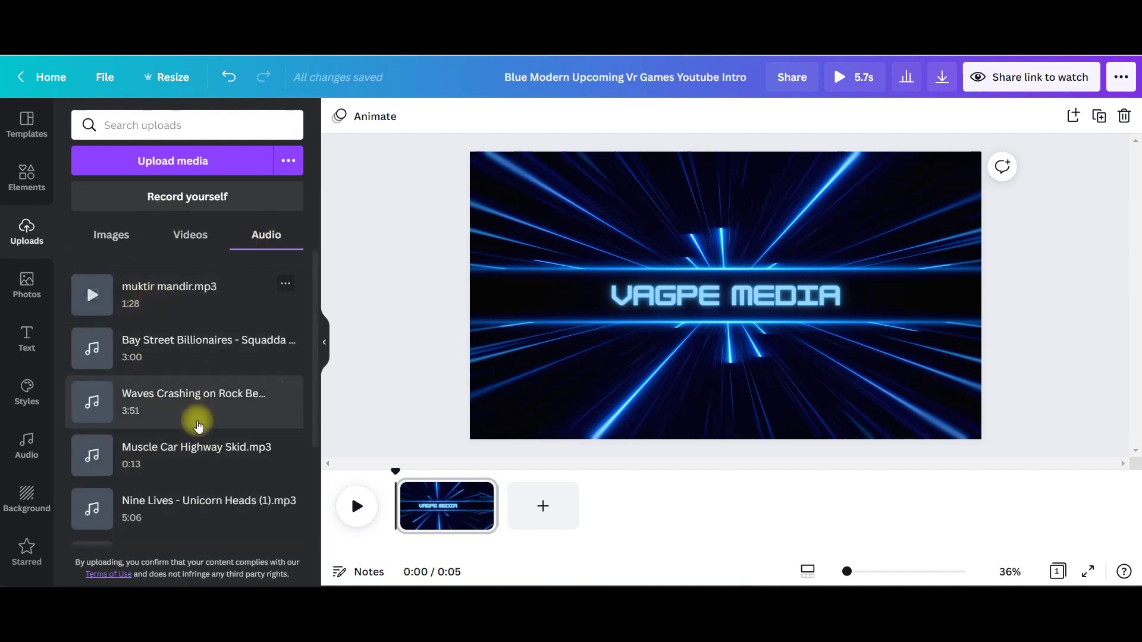
scroll(173, 408, down, 4)
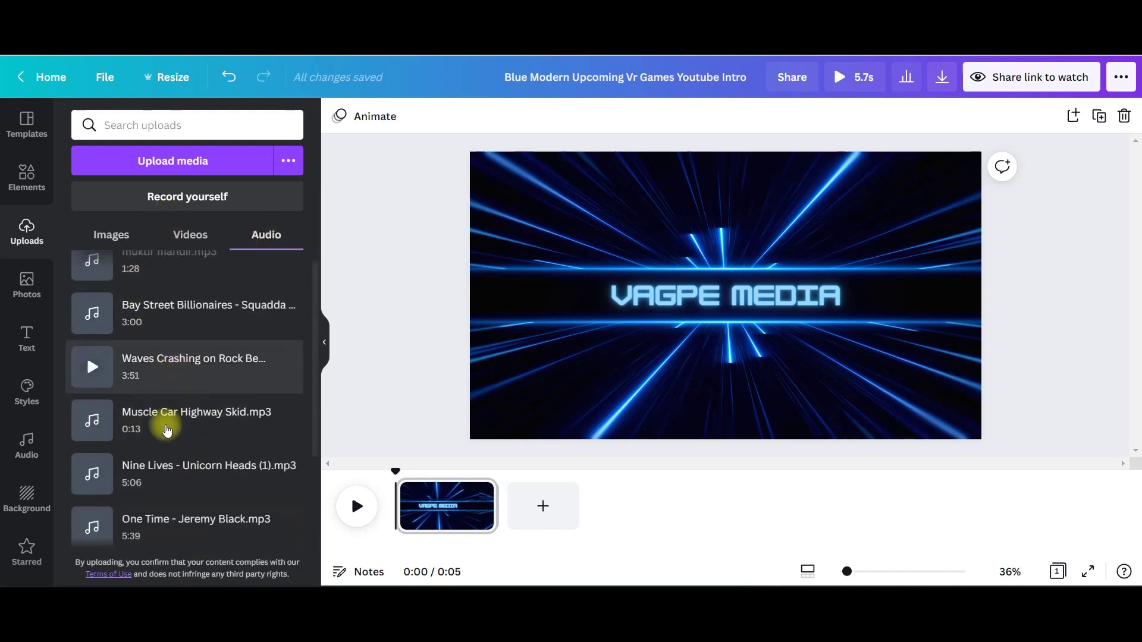
drag(280, 468, 452, 554)
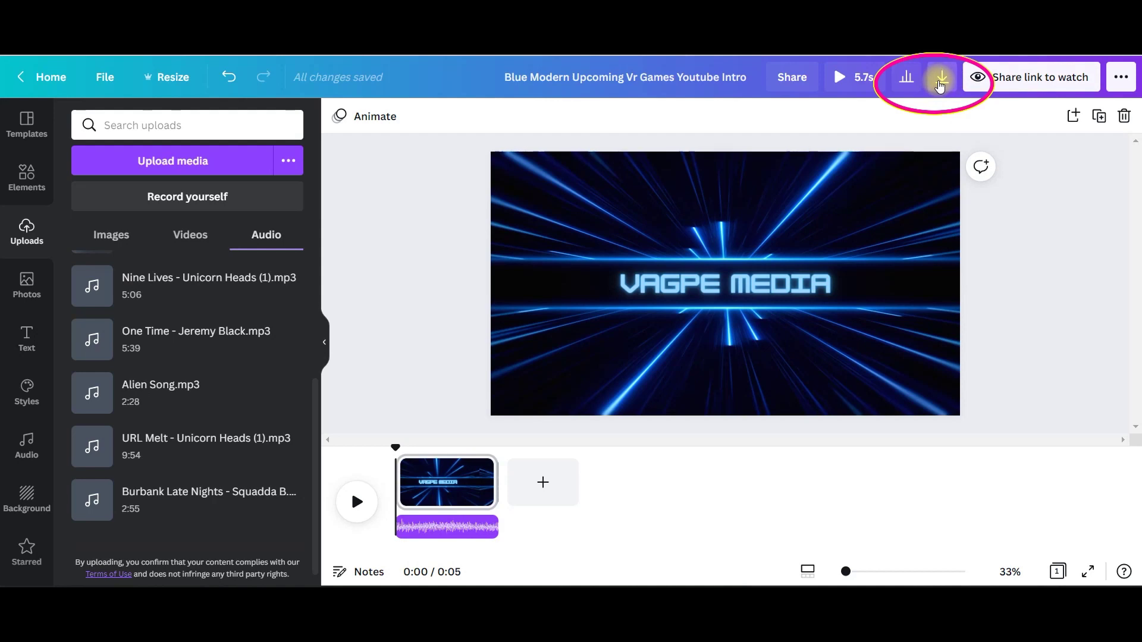
Step: Download the VAGPE MEDIA intro as an MP4 video
click(941, 80)
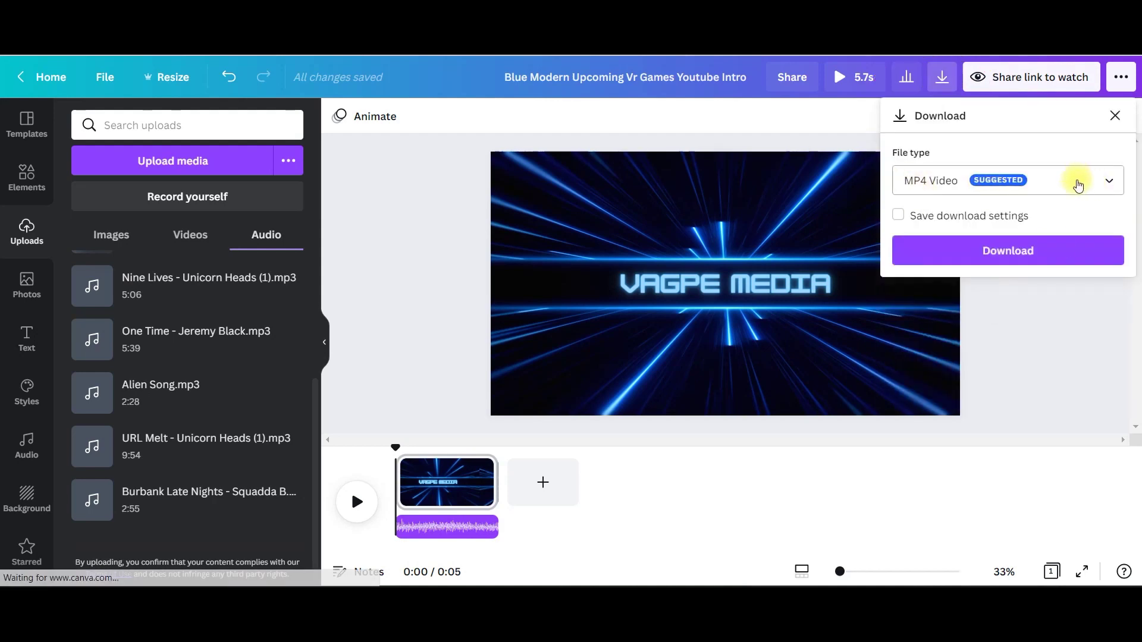
click(1049, 254)
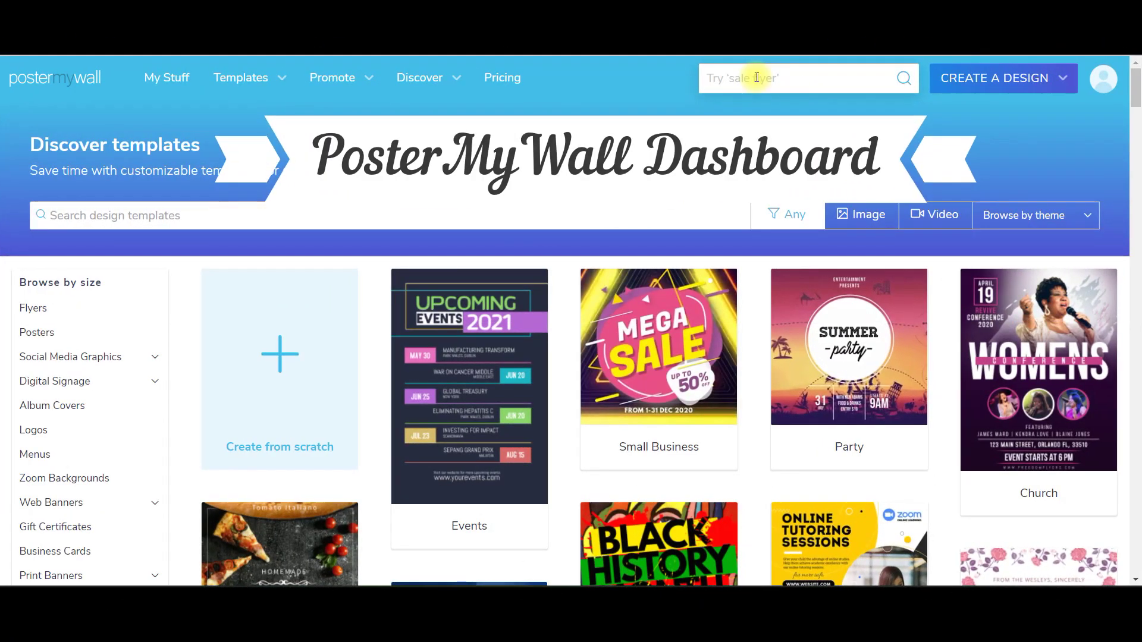
Step: Search PosterMyWall for 'youtube intro' and open the neon-wave INTRO template
text(O)
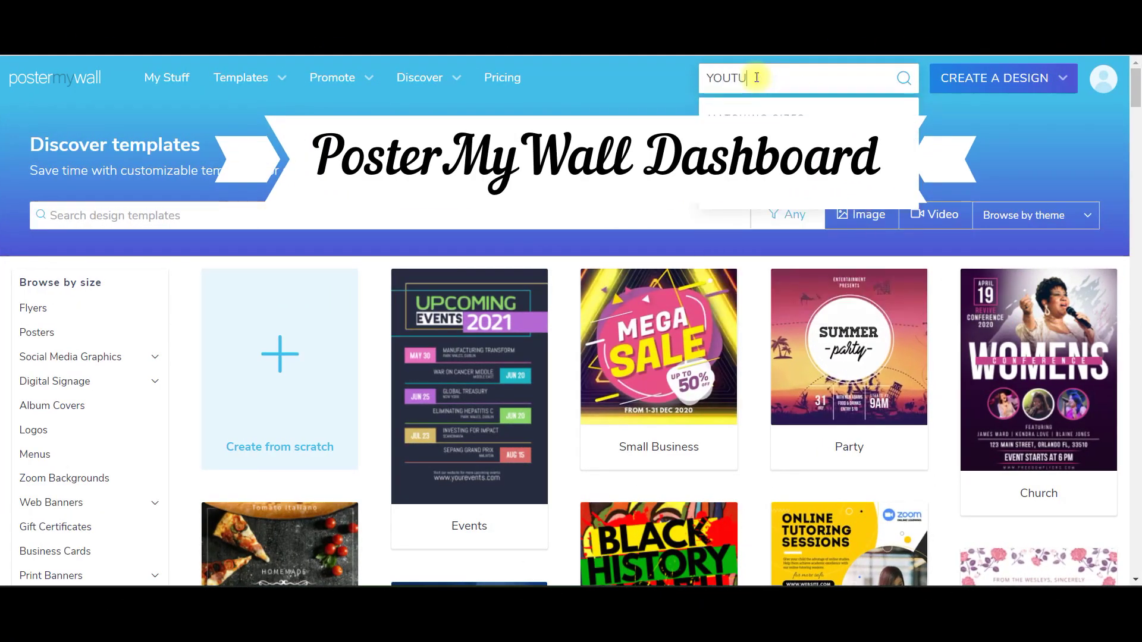
text(utube in)
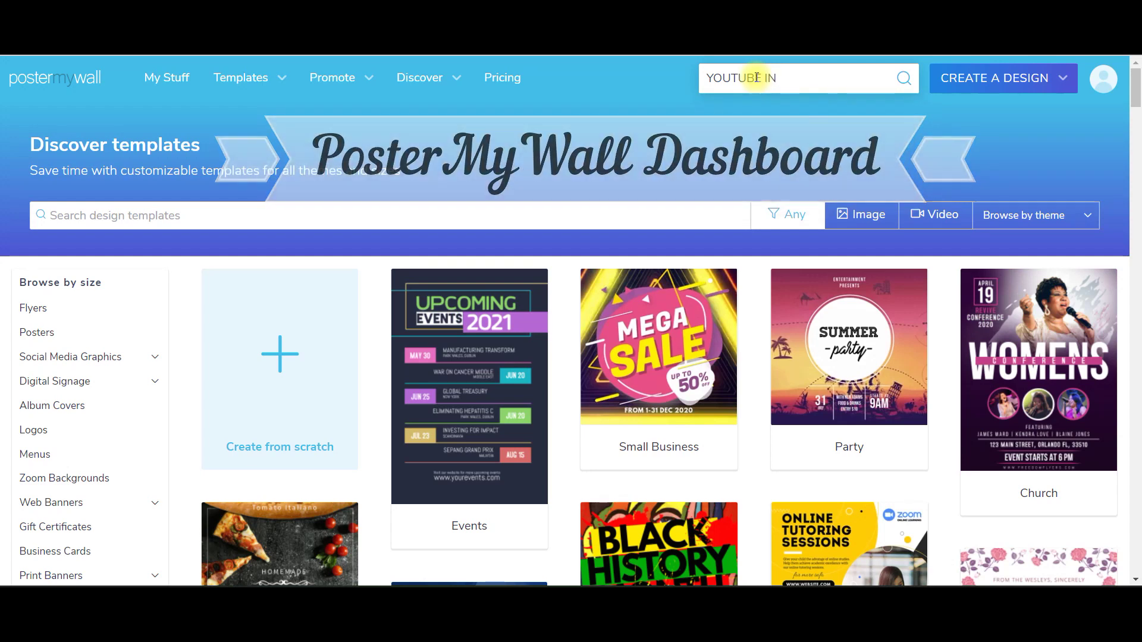
text(tro)
key(Return)
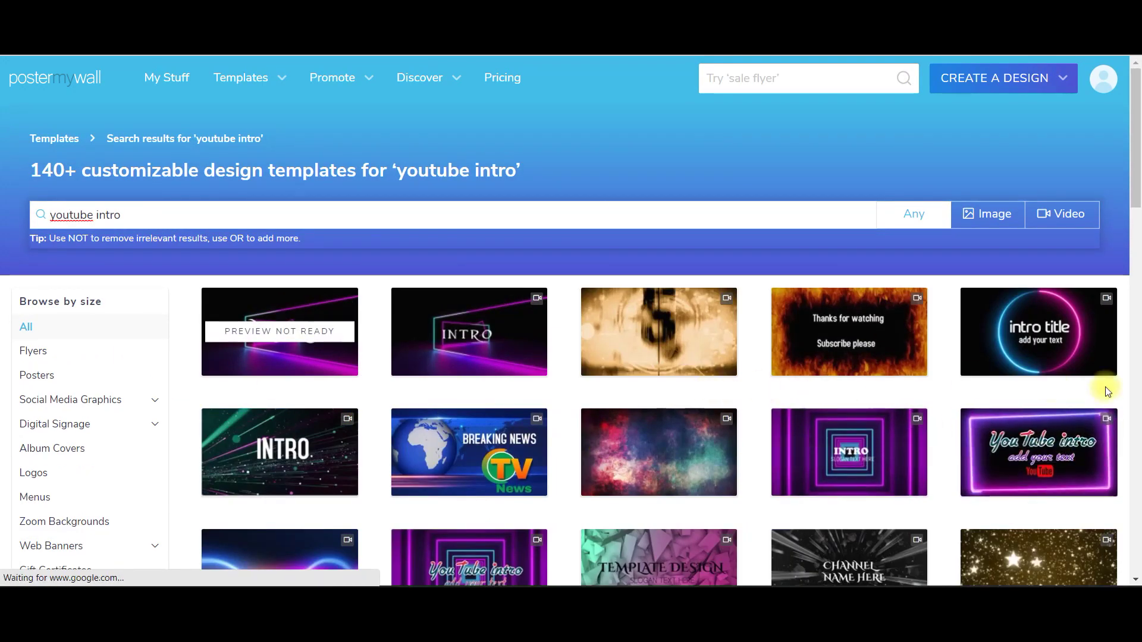
scroll(844, 399, down, 3)
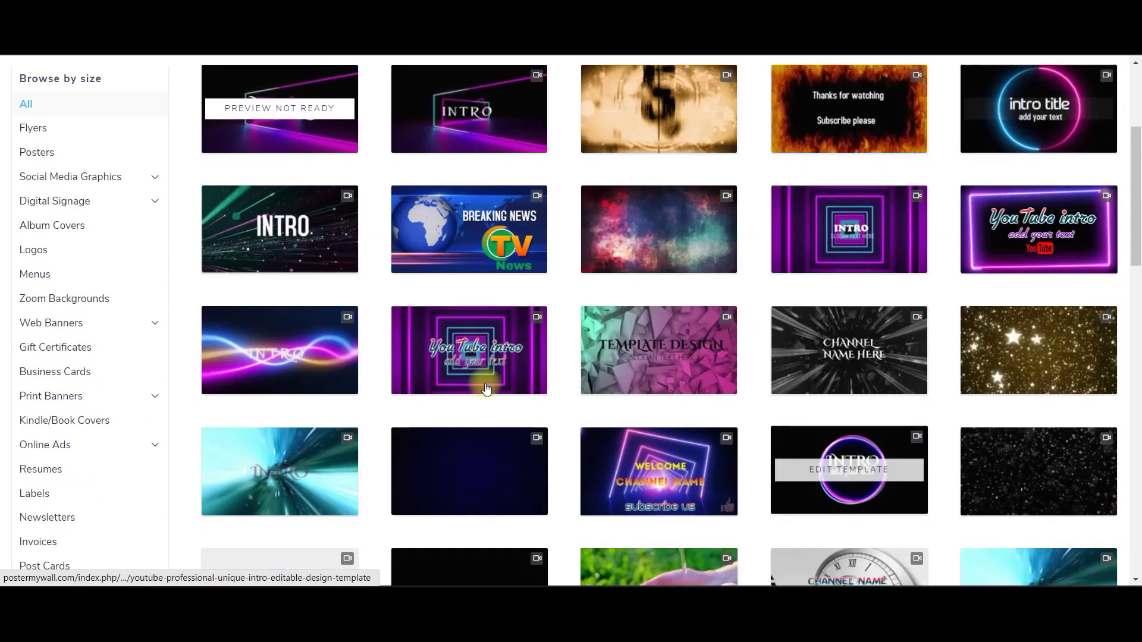
click(284, 372)
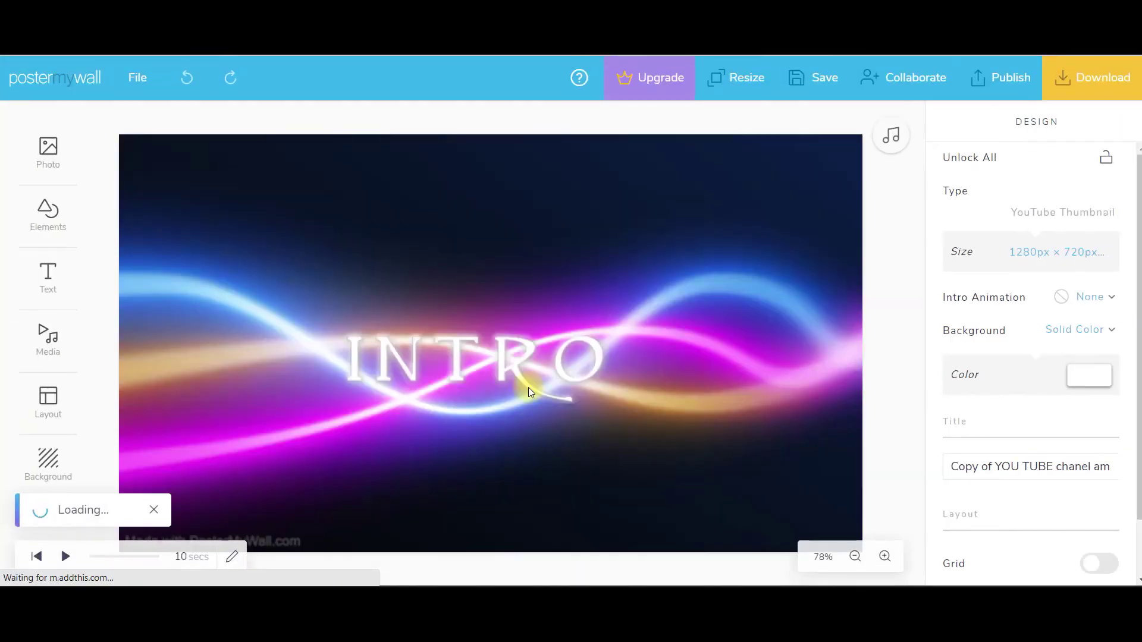
Step: Replace the INTRO title text with 'VAGPE MEDIA'
click(470, 384)
click(408, 344)
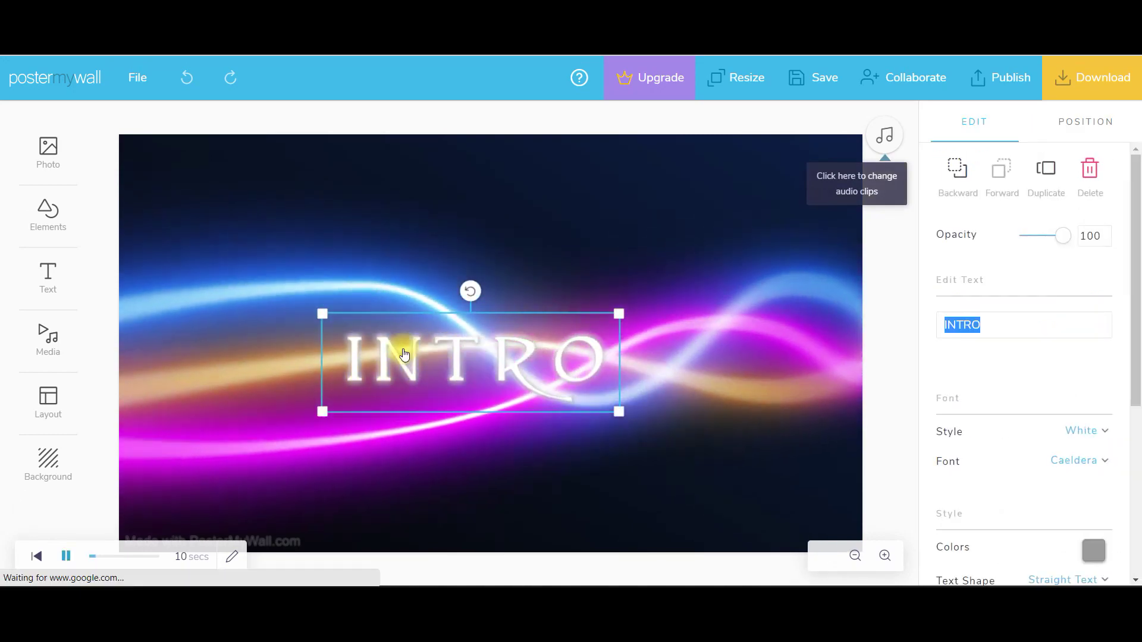
double_click(1027, 325)
text(VAGPE MEDIA)
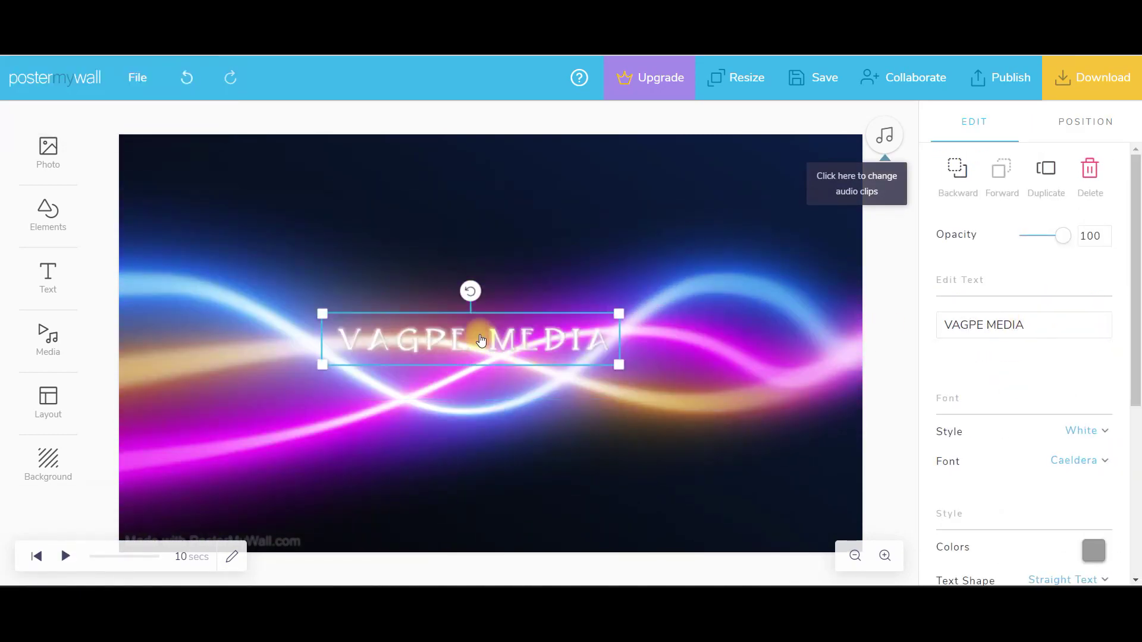
Step: Enlarge and recentre the VAGPE MEDIA title and colour it black (#000000)
drag(481, 340, 484, 367)
drag(622, 392, 729, 404)
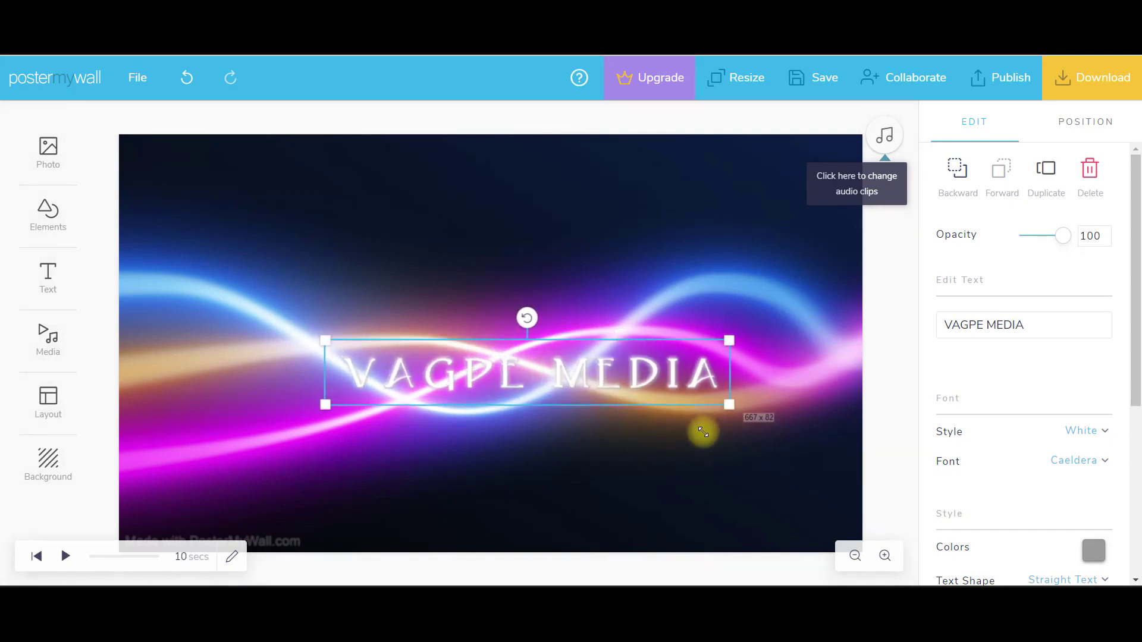
drag(541, 377, 504, 370)
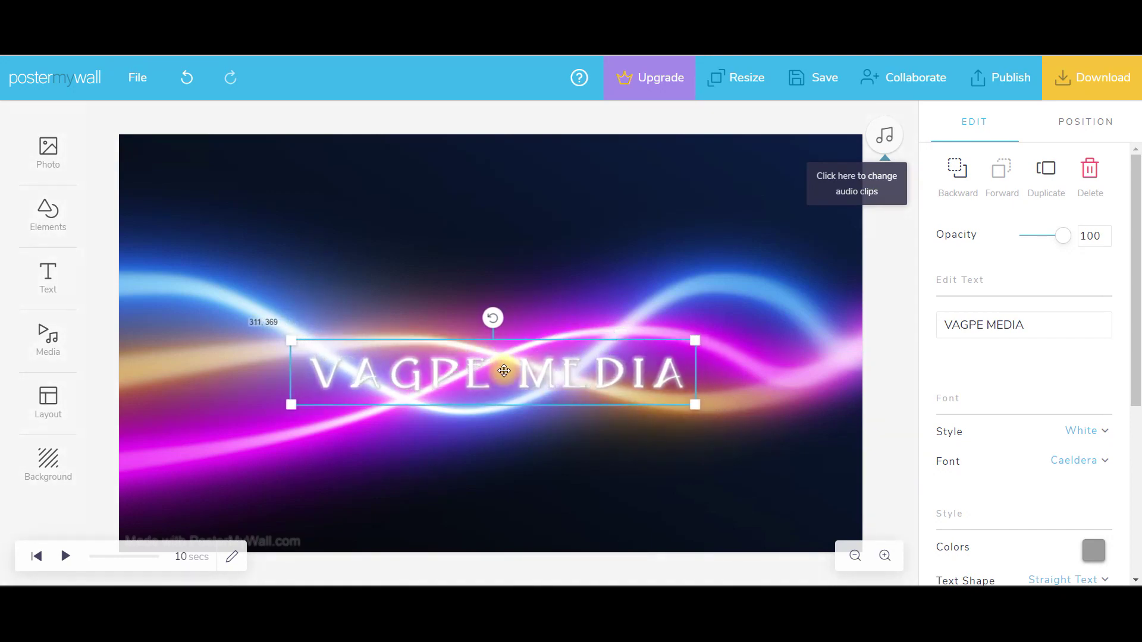
click(1093, 549)
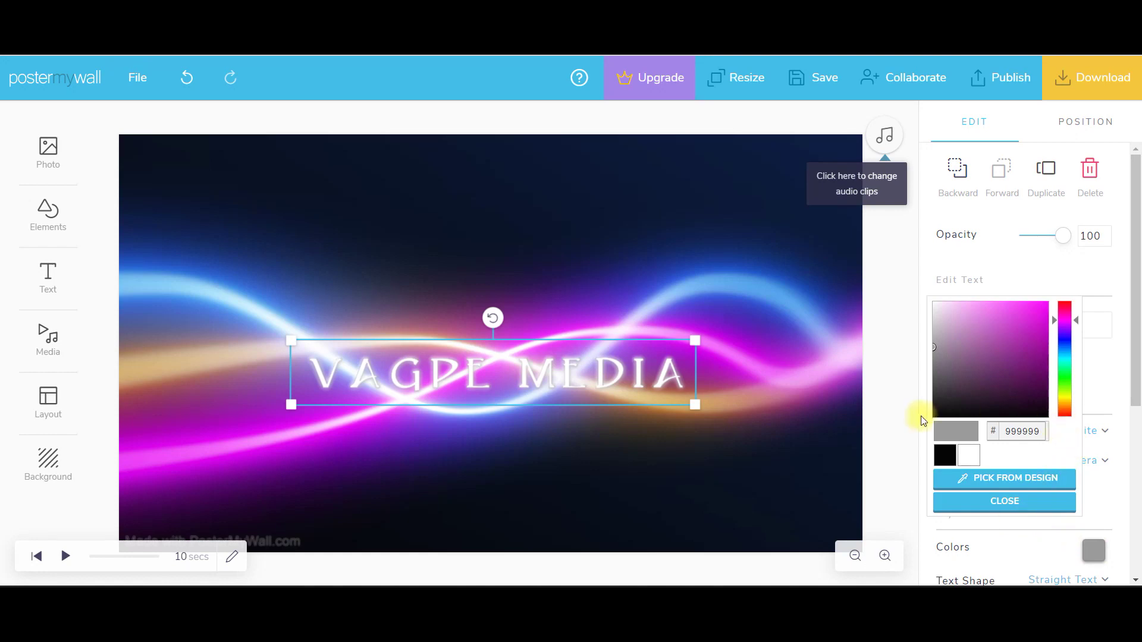
click(942, 454)
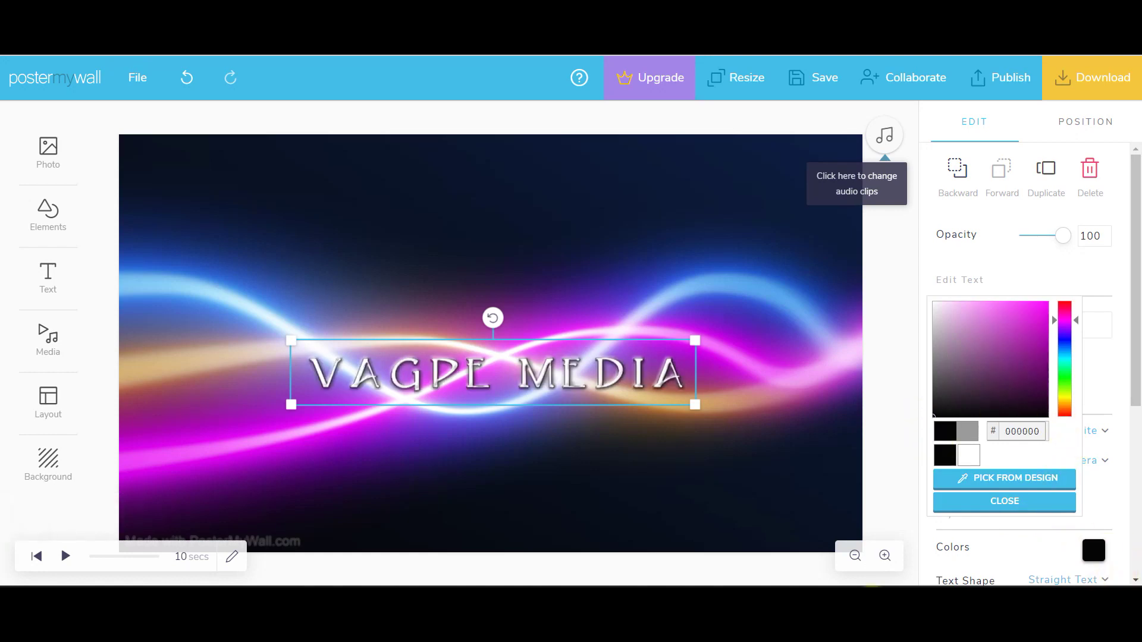
click(890, 253)
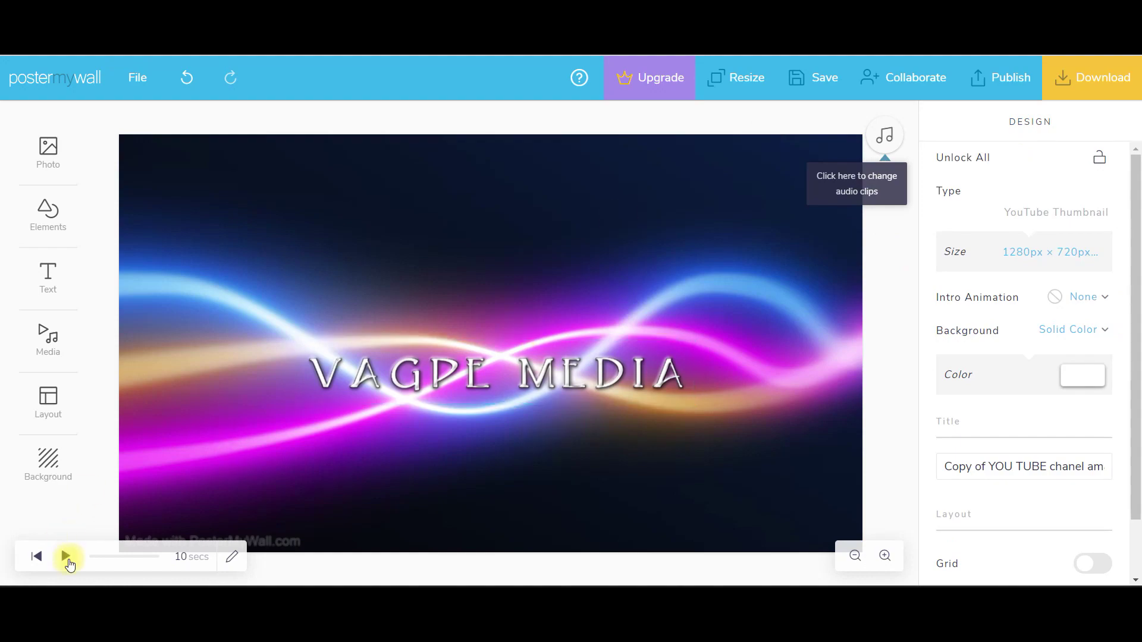